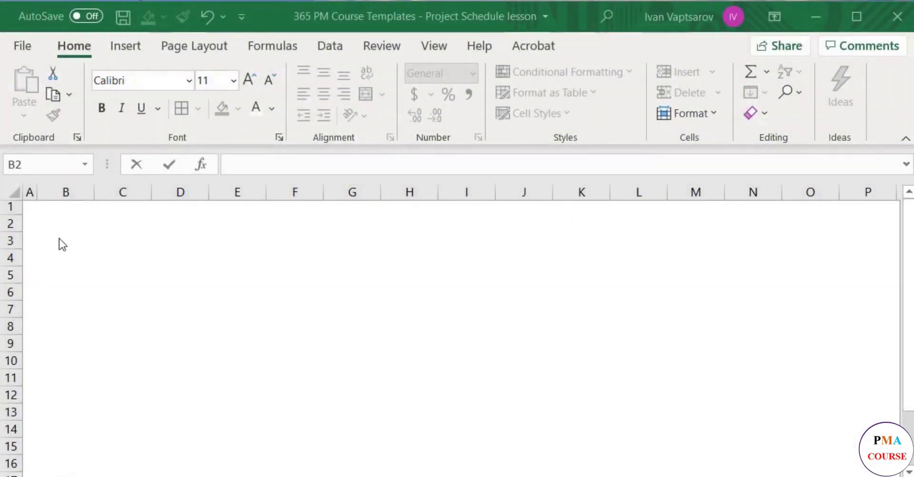
Enter the header N in cell B2
click(63, 226)
text(N)
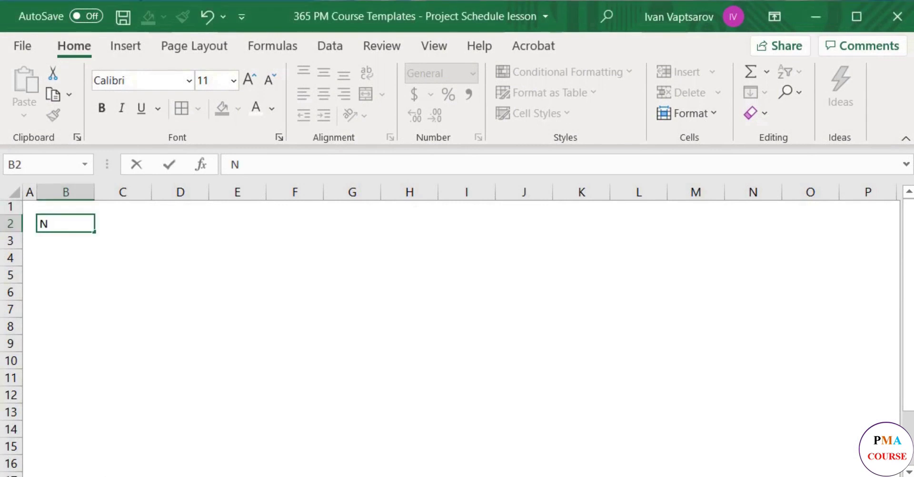
key(Return)
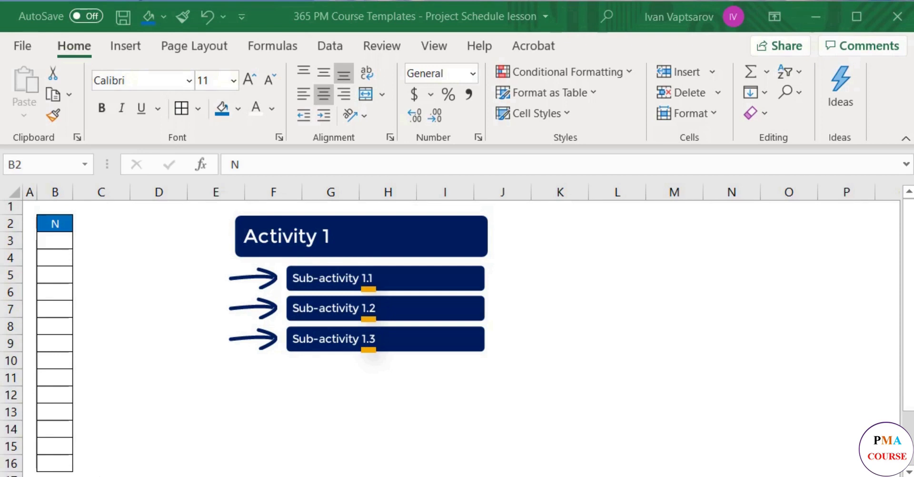
Enter the header Activity in cell C2 and widen column C
click(106, 224)
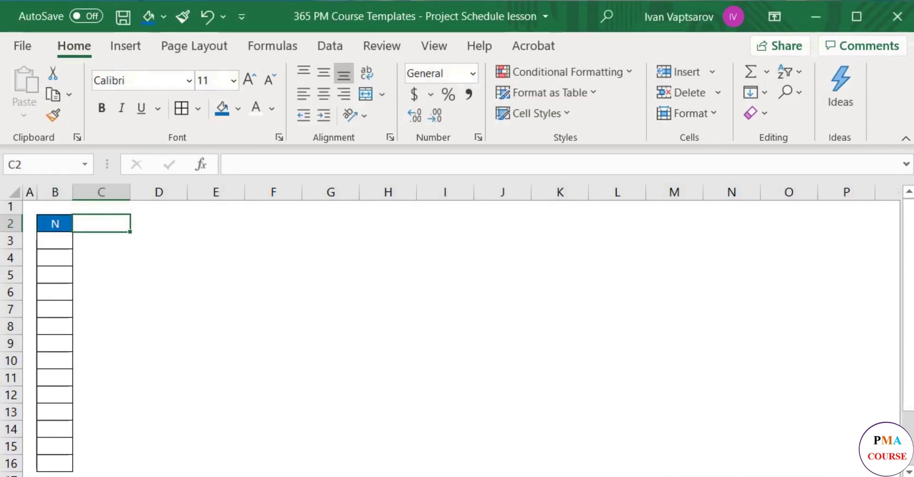
text(Activity)
key(Return)
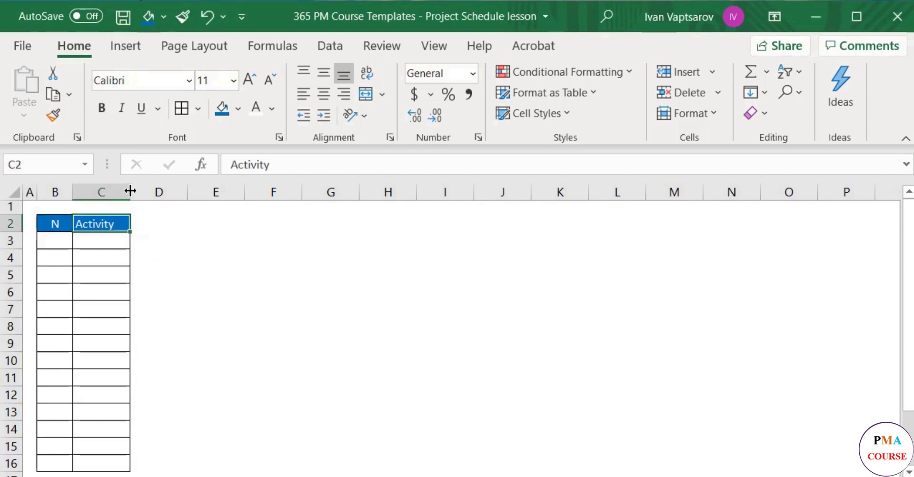
drag(130, 191, 195, 191)
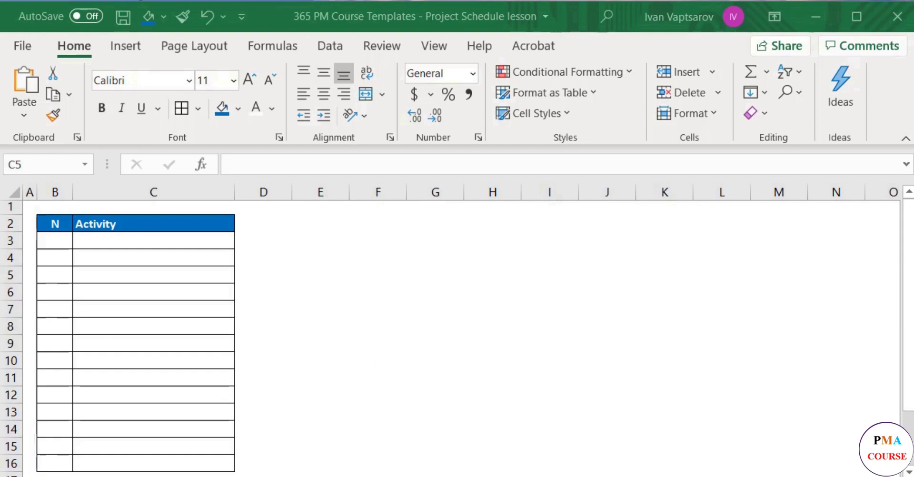
List the activities Requirements definition, Project Kick Off, System development and Integration Testing in cells C3 to C6
double_click(137, 241)
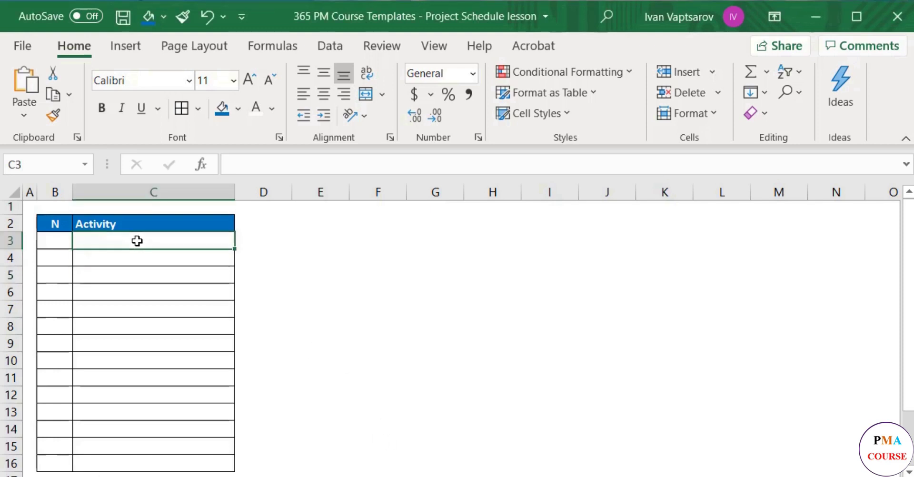
text(Requirements definition)
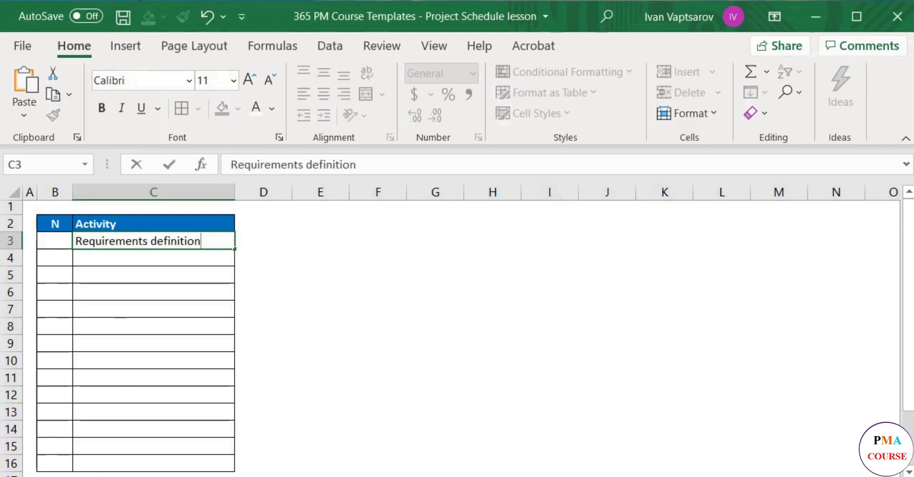
key(Return)
text(Project Kick Off)
key(Return)
text(System development)
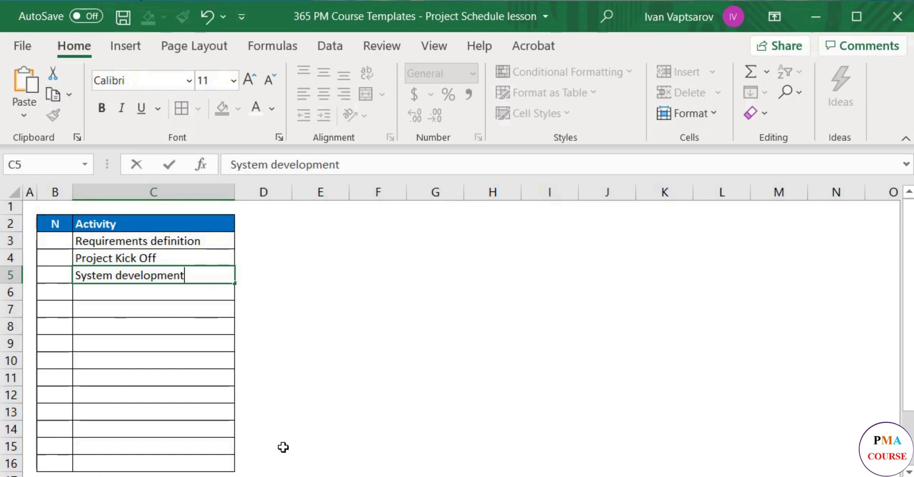
key(Return)
text(Integration Testing)
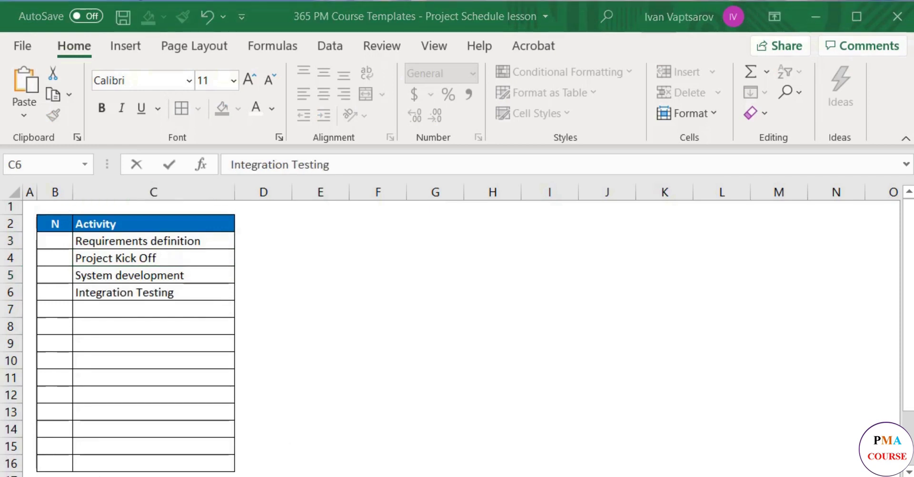
key(Return)
Continue the activity list in C7 to C10 with User Acceptance Testing, Rollout to business units, Support period and Project closure
text(User Acceptance Testing)
key(Return)
text(Rollout to business units)
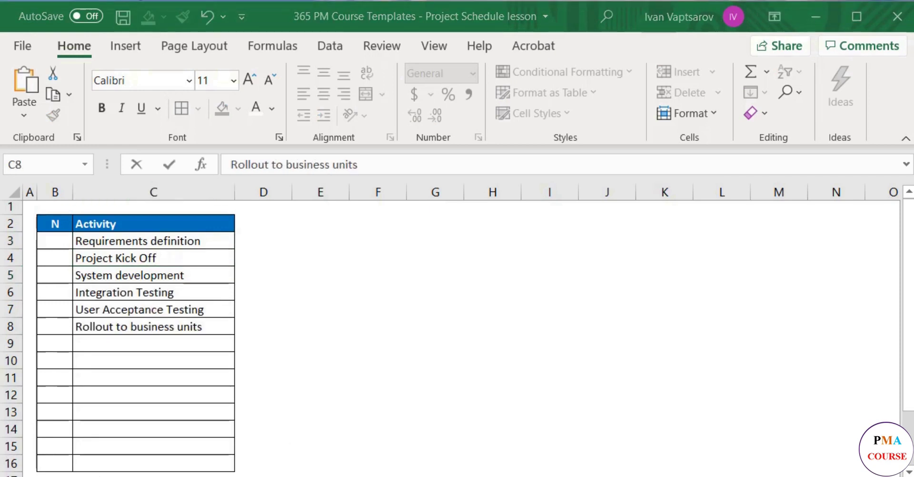
key(Return)
text(Support period)
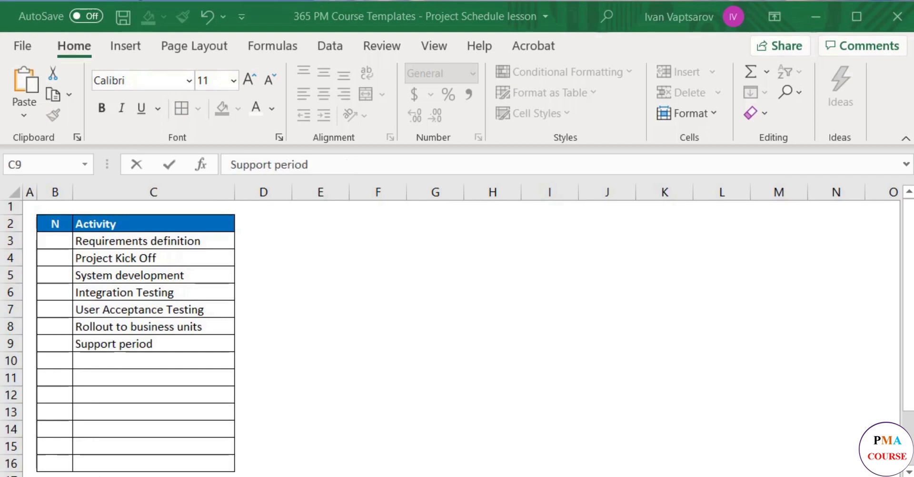
key(Return)
text(Project closure)
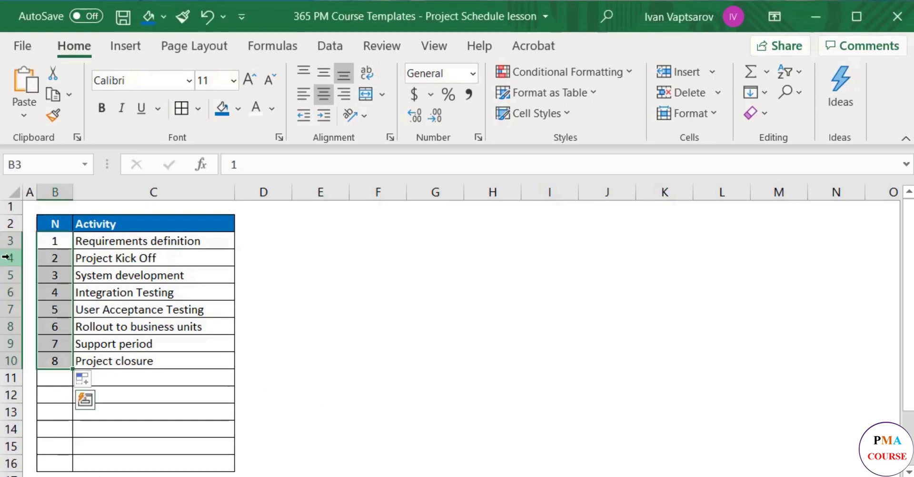
Insert three blank rows between Requirements definition and Project Kick Off
drag(10, 258, 8, 286)
right_click(8, 286)
click(55, 435)
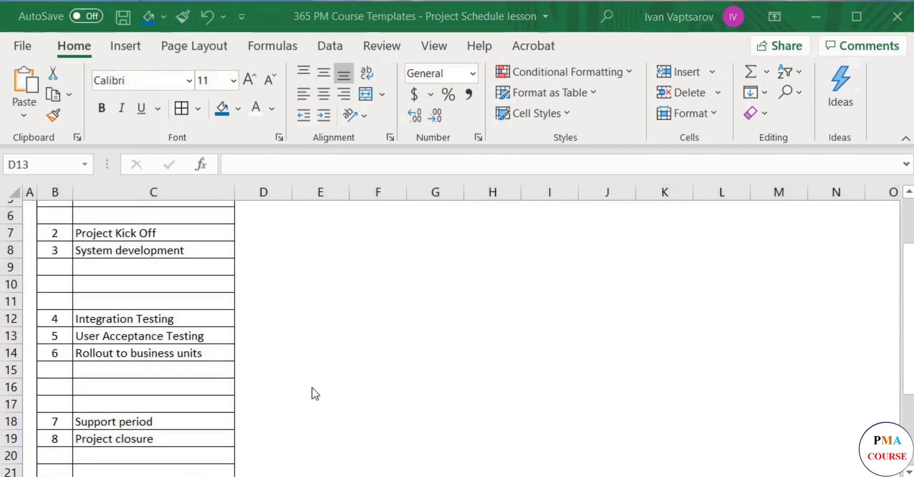
scroll(312, 387, up, 2)
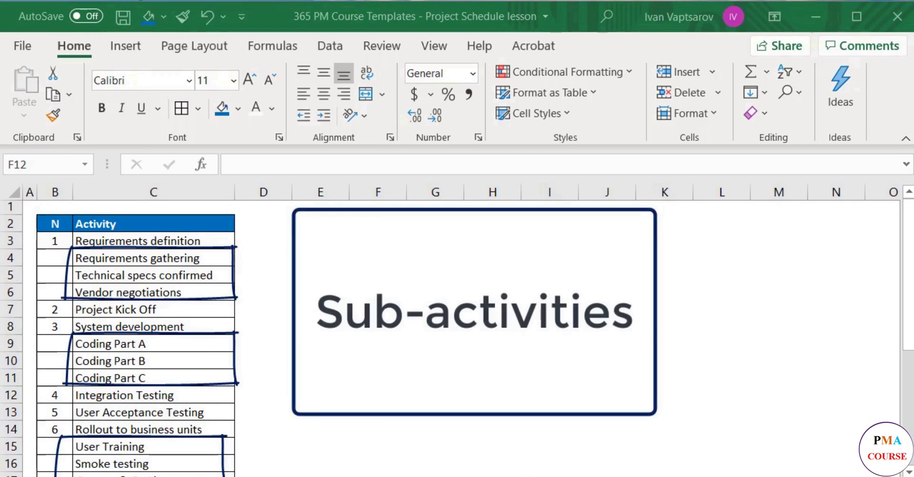
Indent the sub-activity names under Requirements definition, System development and Rollout to business units
scroll(414, 427, down, 1)
scroll(136, 338, down, 1)
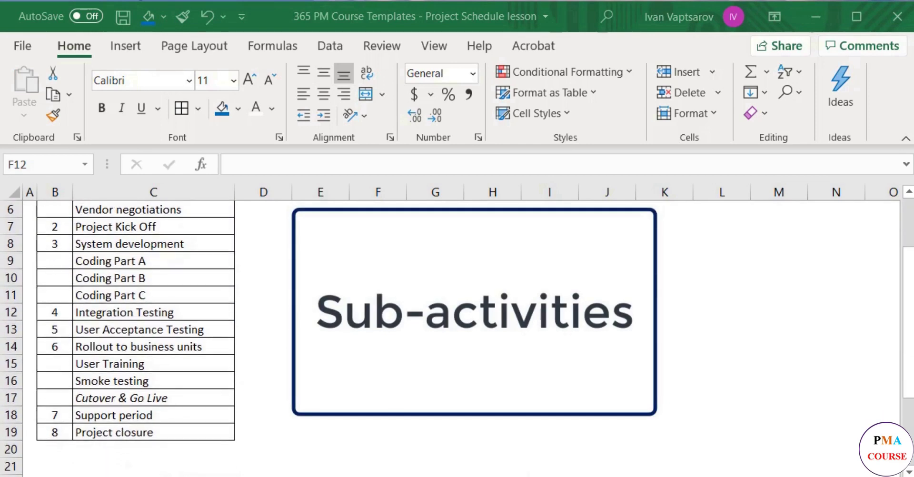
scroll(313, 364, up, 2)
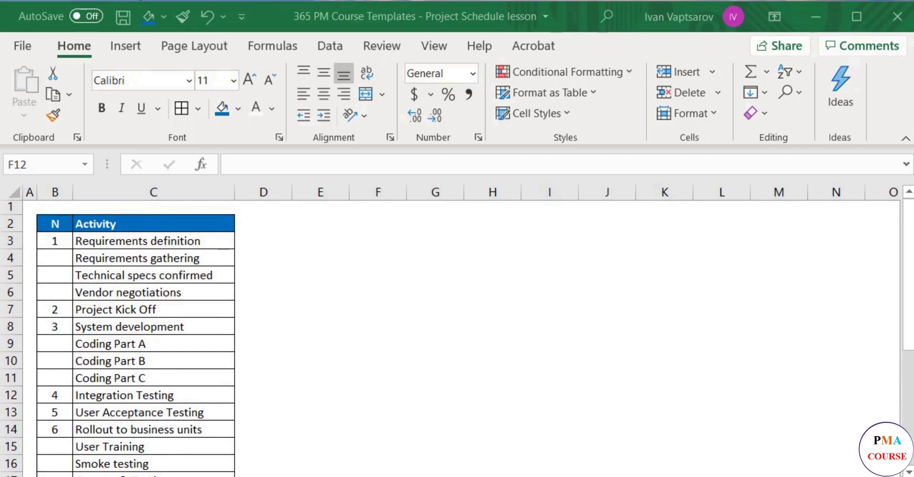
drag(136, 259, 127, 291)
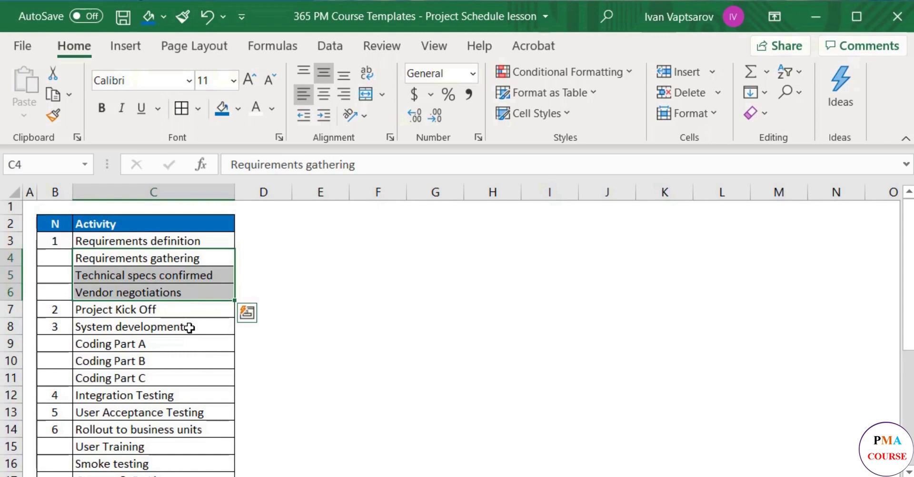
click(324, 121)
drag(210, 344, 208, 377)
click(324, 116)
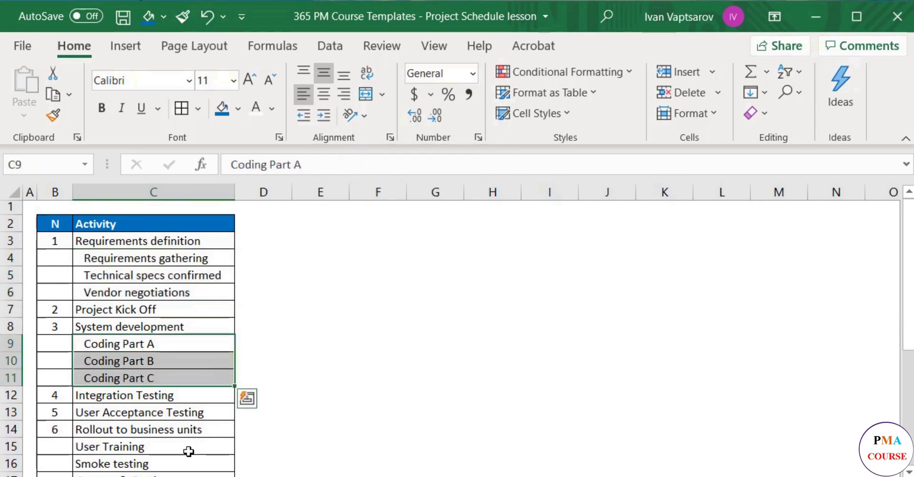
drag(188, 448, 190, 415)
click(324, 116)
click(365, 385)
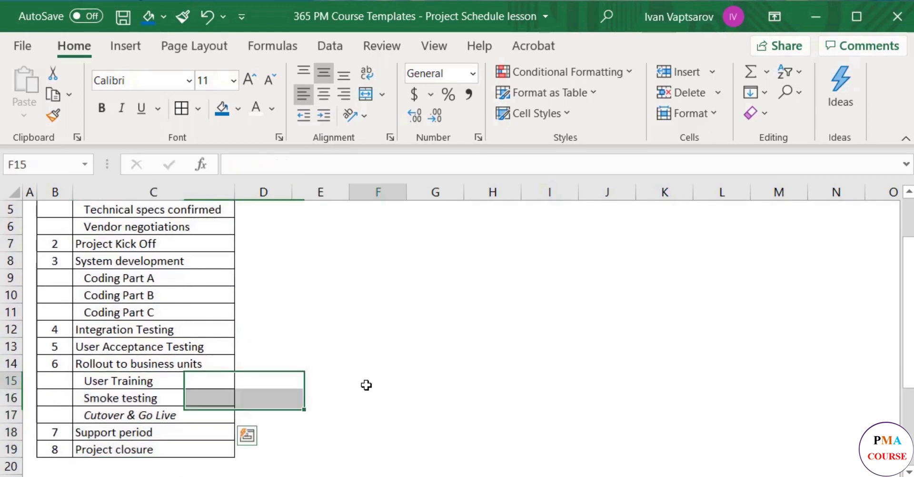
scroll(365, 385, up, 2)
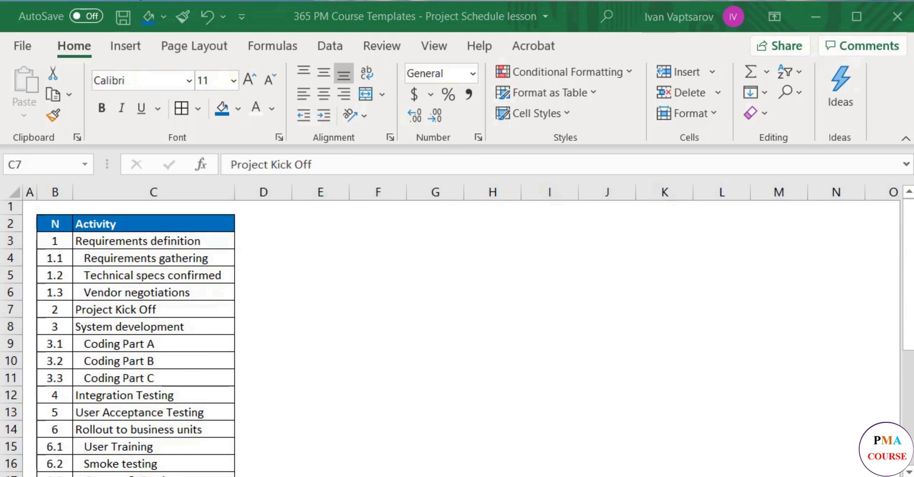
Bold the numbers and names of main activities 1, 2 and 3, from Requirements definition to System development
drag(48, 240, 116, 244)
key(ctrl+b)
click(71, 309)
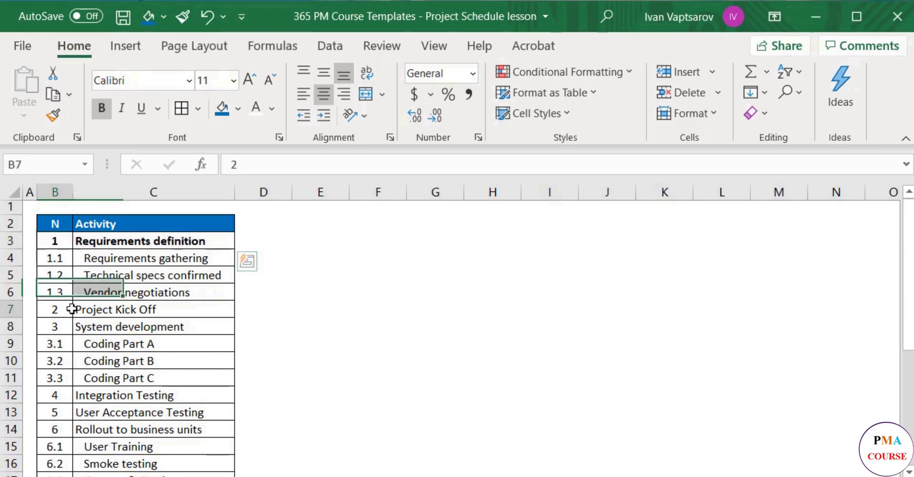
drag(71, 309, 106, 320)
key(ctrl+b)
Bold the numbers and names of main activities 4 to 8, from Integration Testing to Project closure
drag(86, 395, 108, 423)
key(ctrl+b)
scroll(108, 424, down, 1)
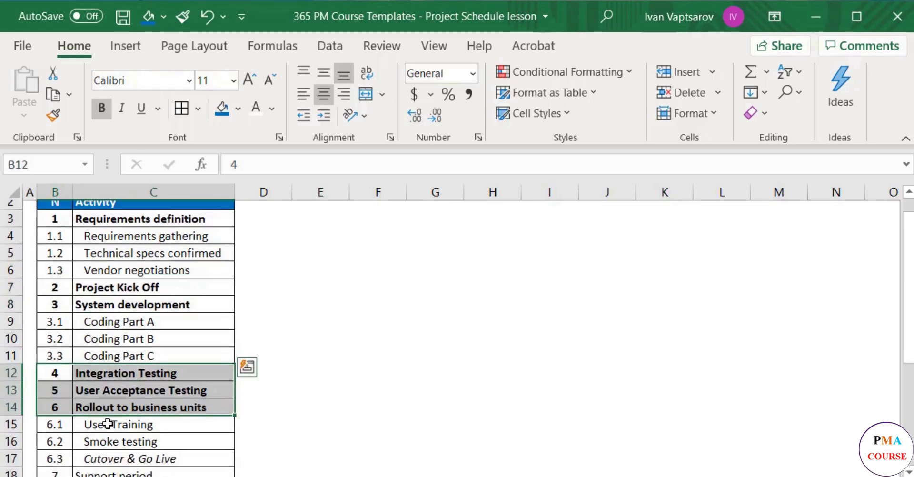
scroll(108, 424, down, 1)
drag(55, 416, 95, 431)
key(ctrl+b)
click(315, 396)
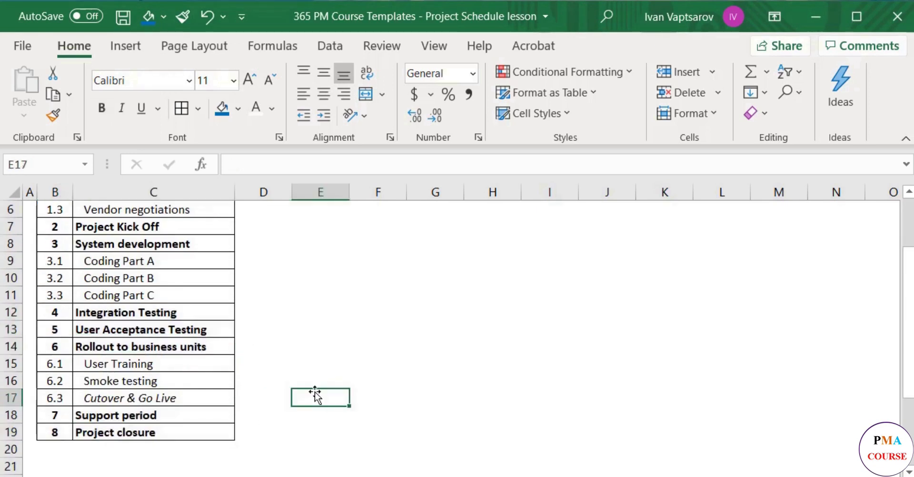
scroll(314, 392, up, 2)
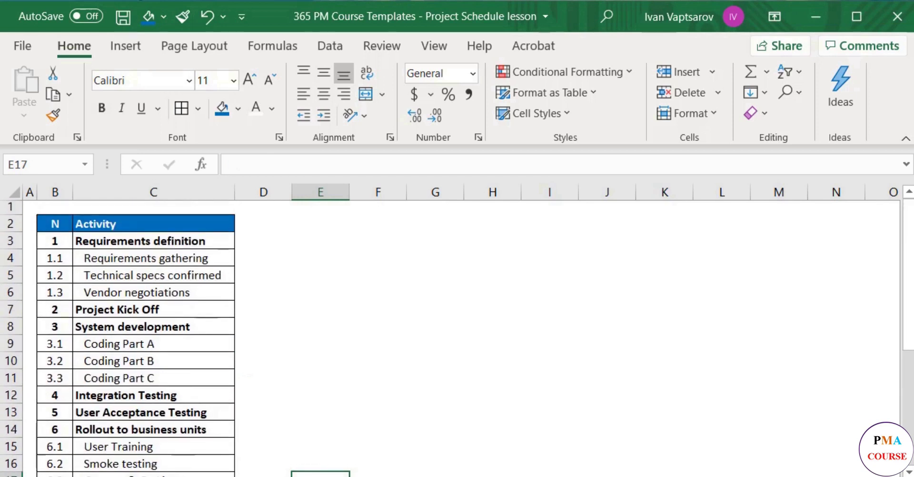
Add Start Date and End Date headers in D2 and E2, and enter 3/2/2026 as the Requirements definition start date
key(alt+Tab)
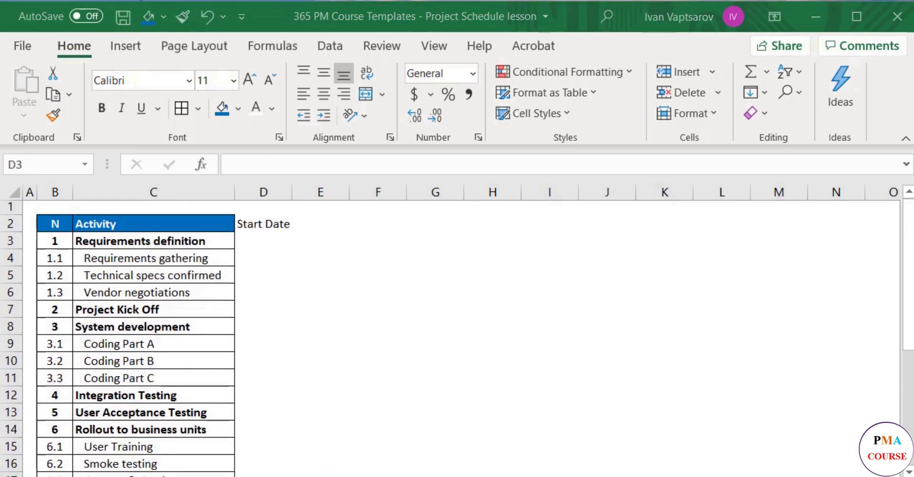
click(333, 227)
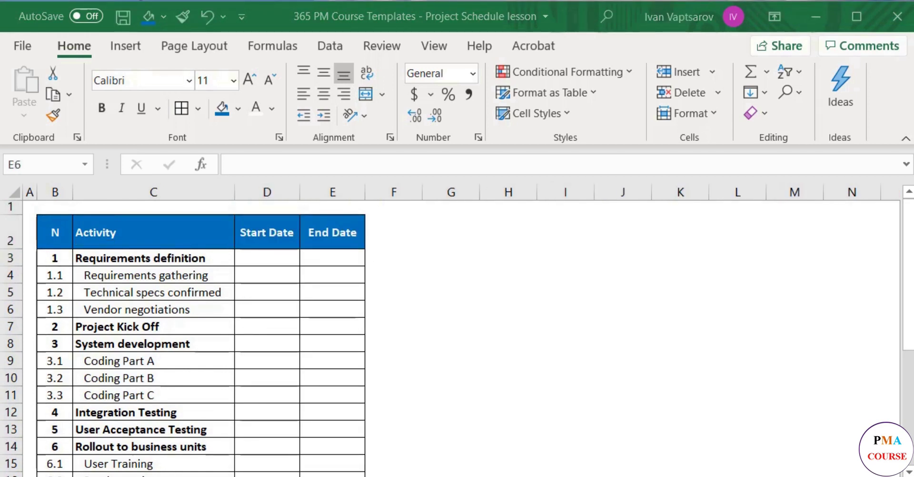
click(267, 257)
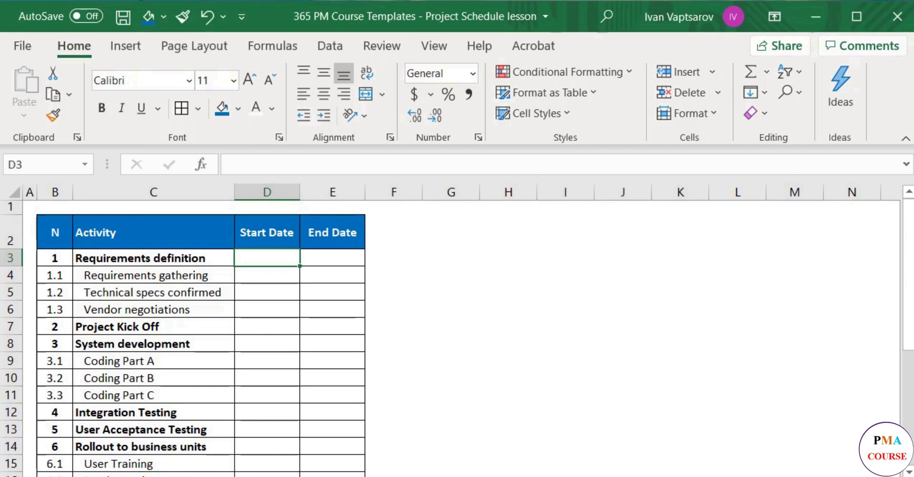
text(3/2/2026)
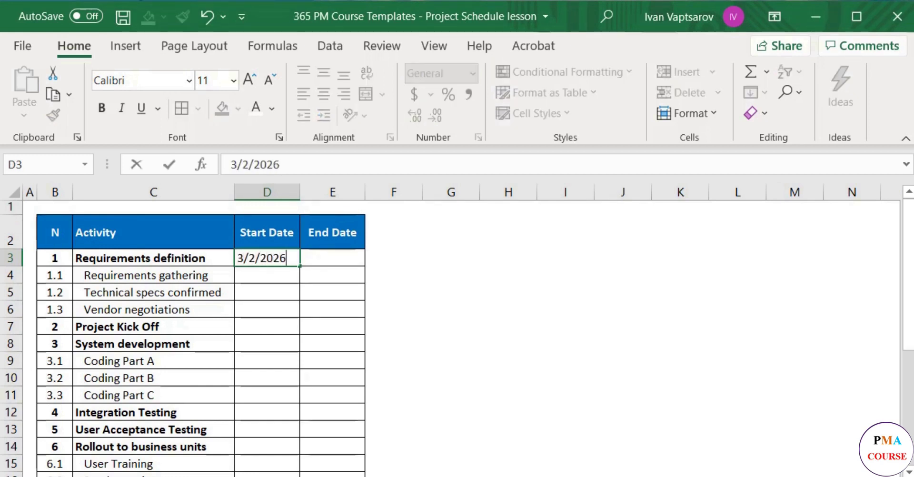
key(Return)
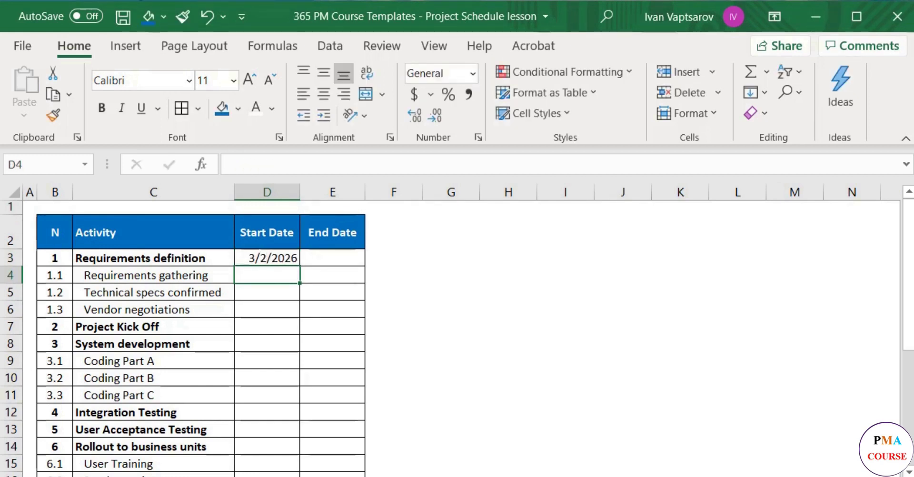
Format the Requirements definition start date in D3 with the day-month-year date type 14-Mar-12
click(273, 260)
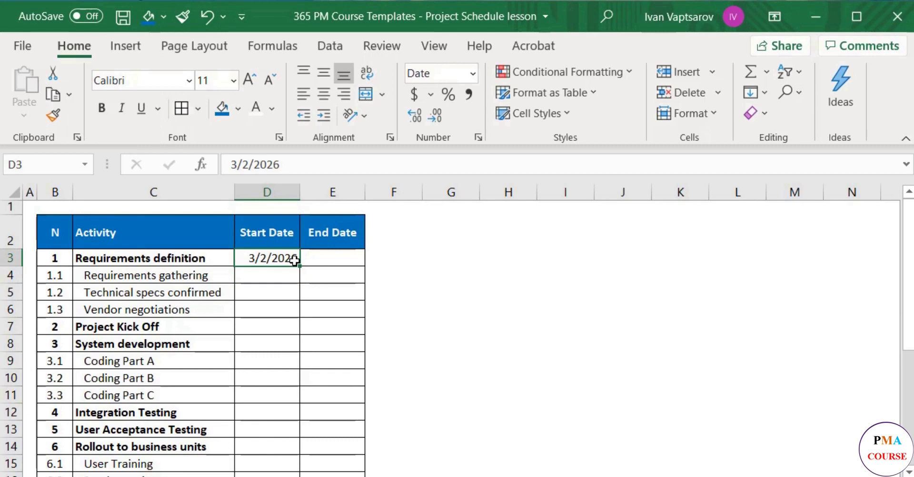
click(478, 139)
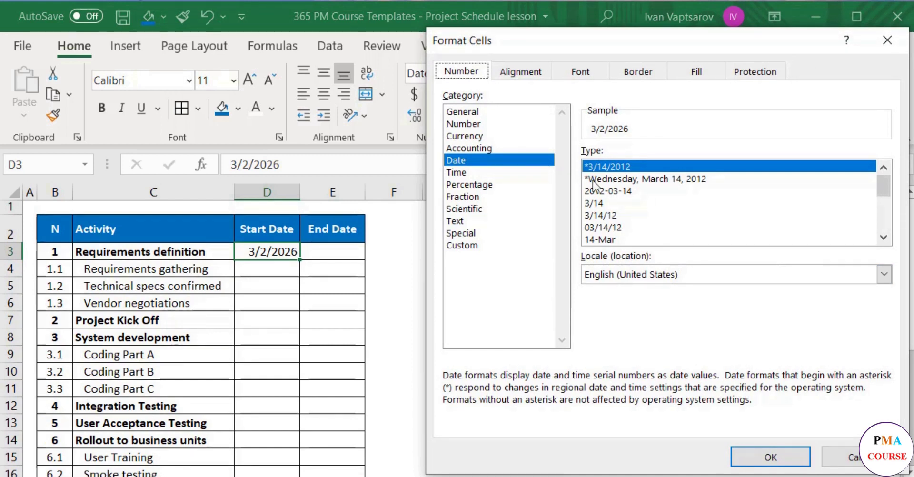
click(883, 236)
click(883, 236)
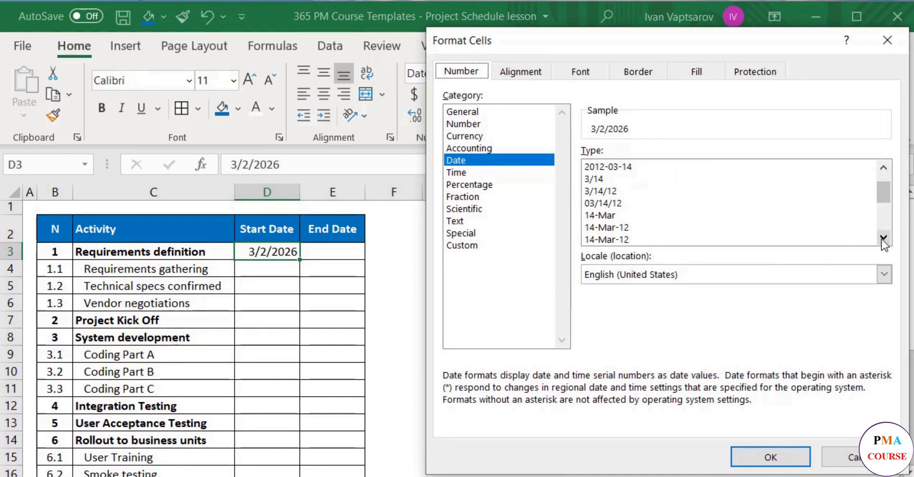
click(814, 227)
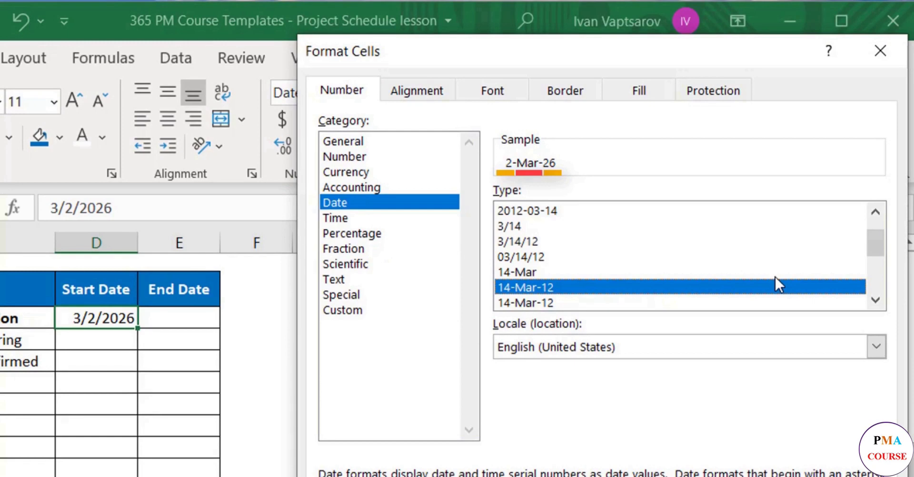
click(774, 275)
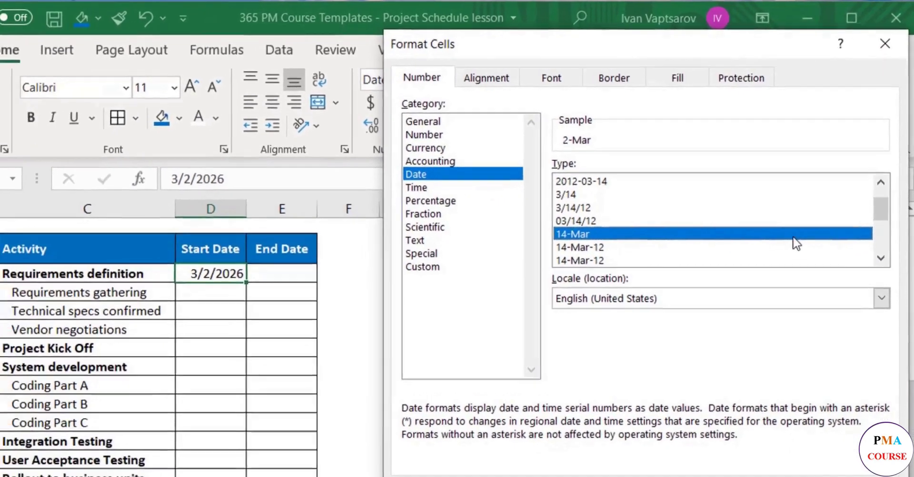
click(773, 287)
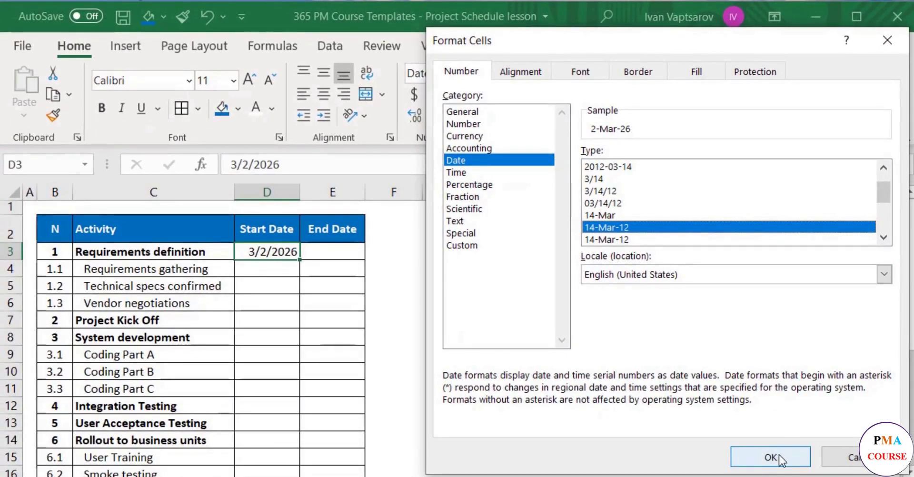
click(770, 457)
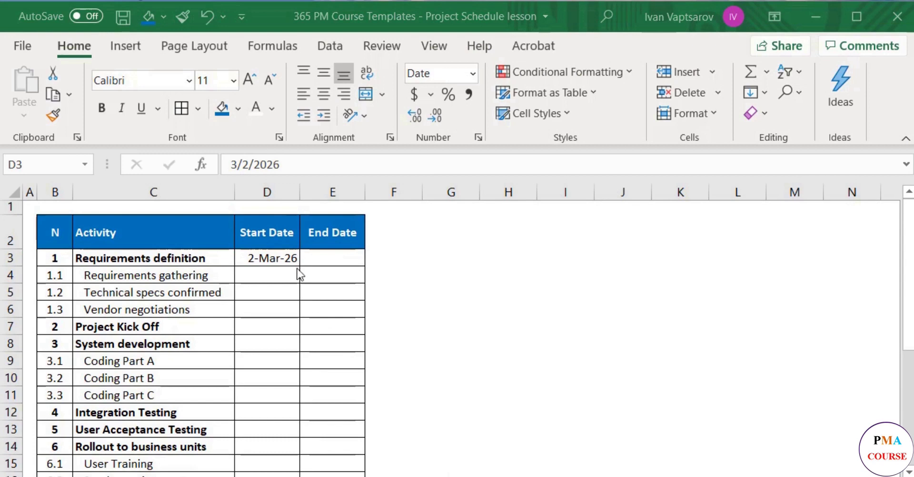
Copy the D3 date format to the activity cells of the Start Date and End Date columns, and centre them at font size 10
click(289, 257)
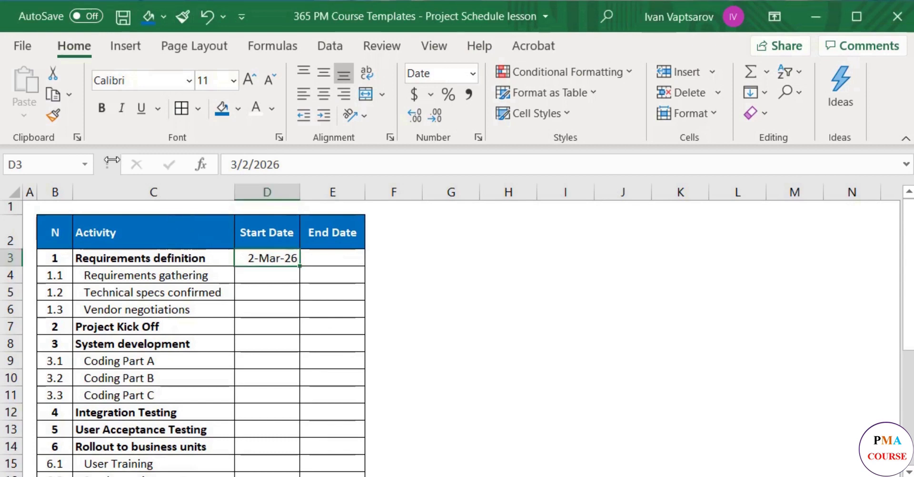
click(56, 115)
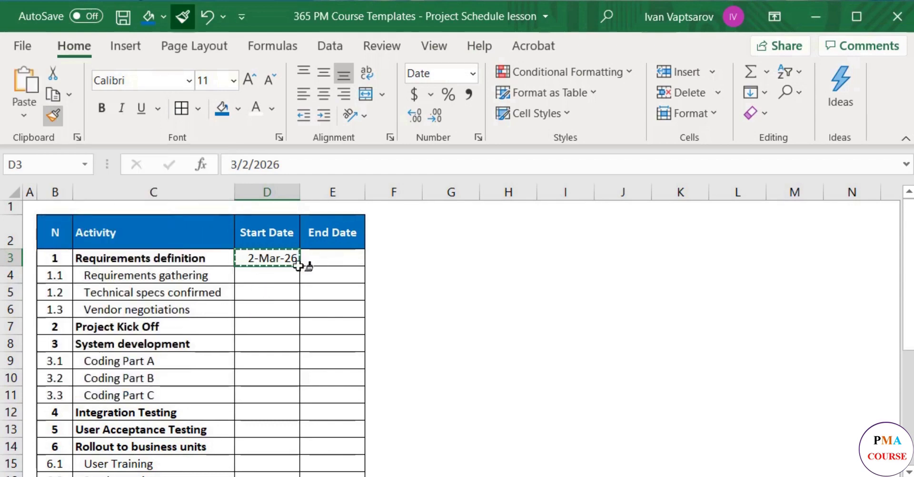
mouse_move(297, 270)
mouse_down()
mouse_move(314, 469)
mouse_move(321, 442)
mouse_move(313, 432)
mouse_up()
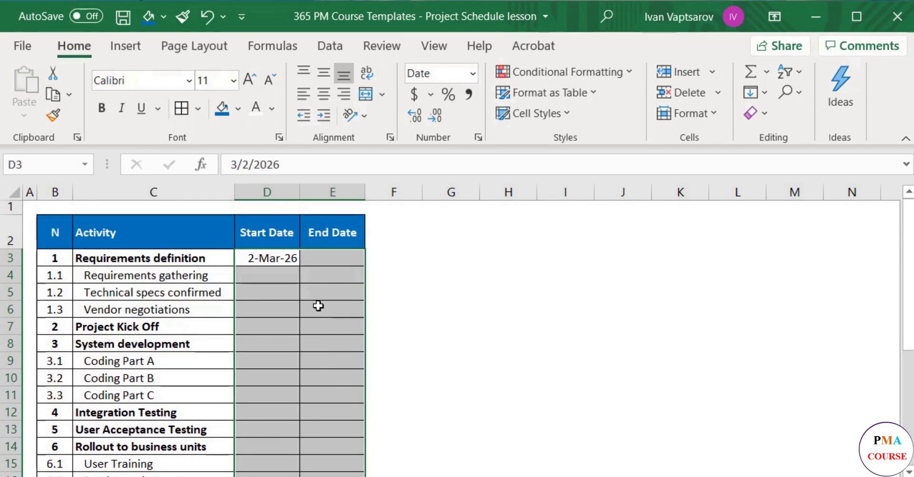
click(270, 82)
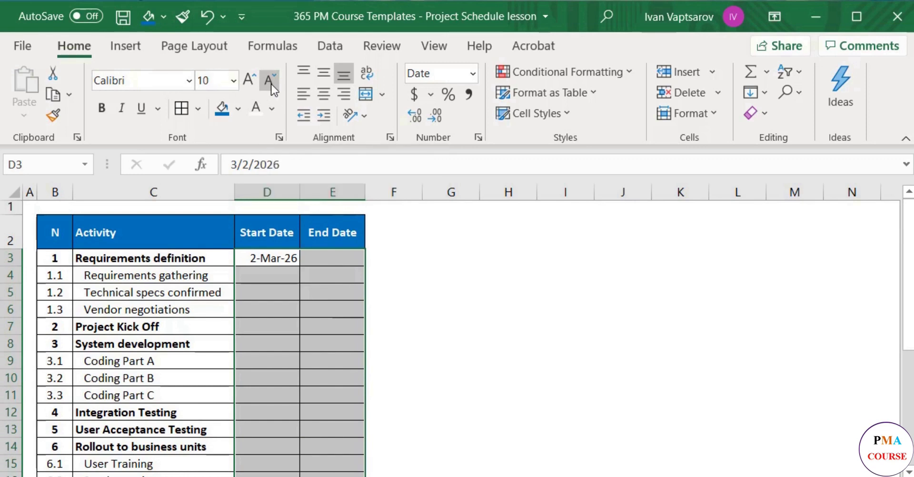
click(319, 102)
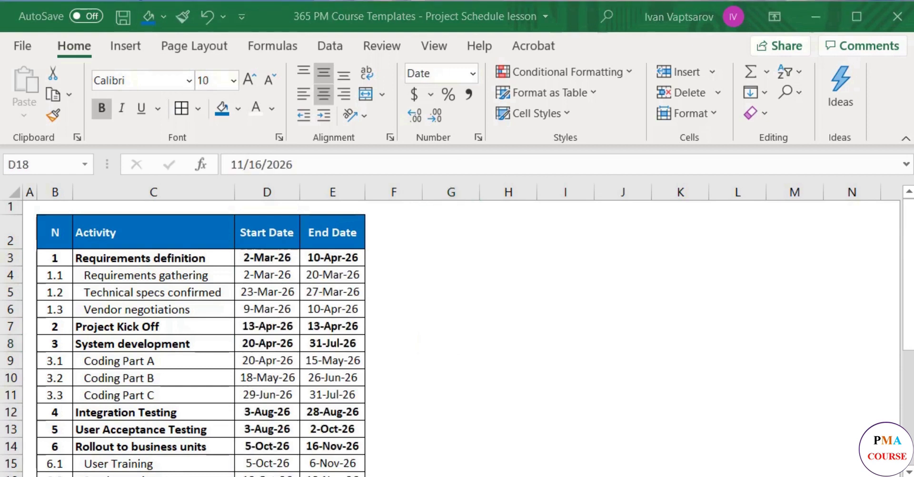
Add a Status header in F2, beside End Date
click(381, 239)
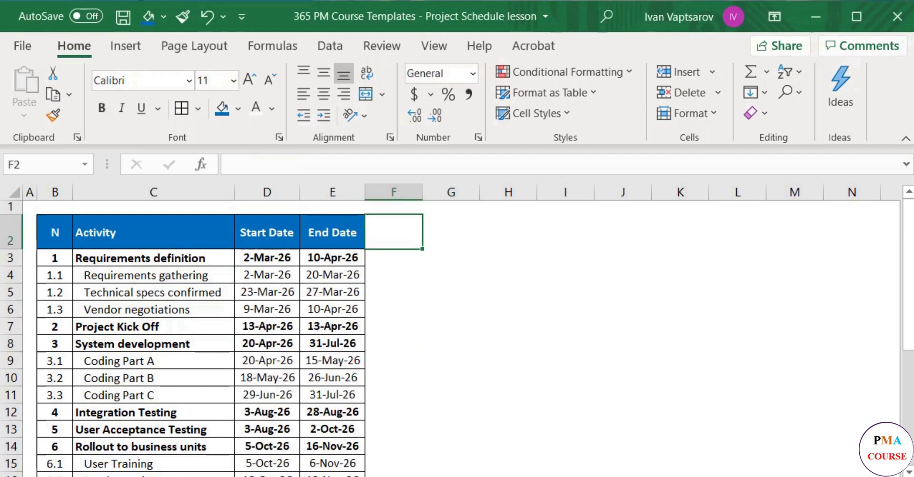
text(Status)
key(Return)
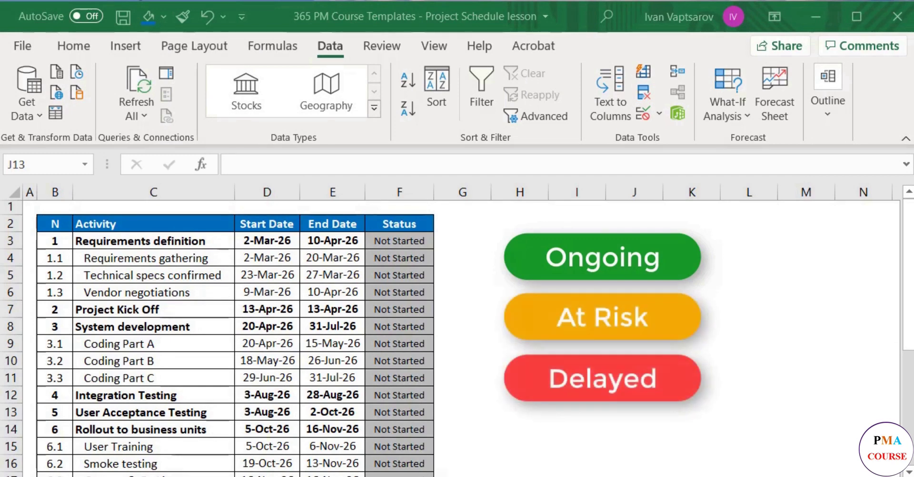
Add At Risk and Delayed to the data validation list source for the Status cells F3 to F19
click(399, 240)
scroll(414, 355, down, 3)
shift+click(411, 343)
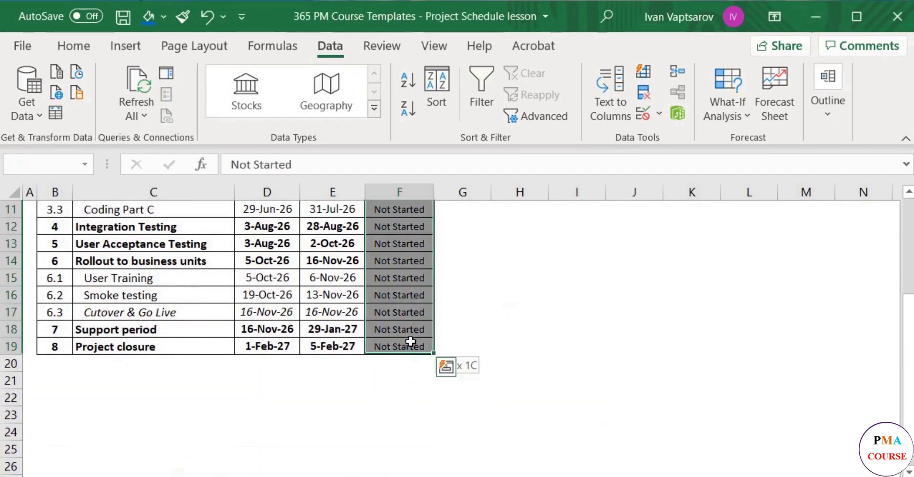
scroll(412, 343, up, 3)
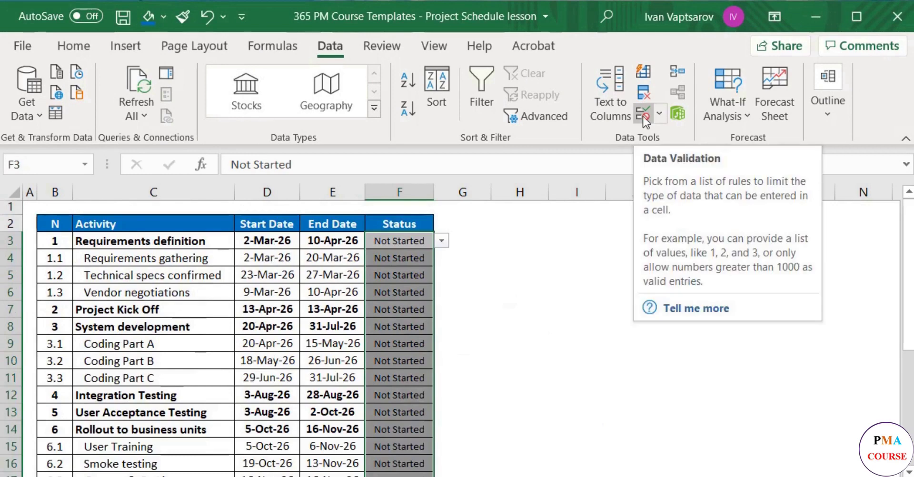
click(644, 115)
click(701, 284)
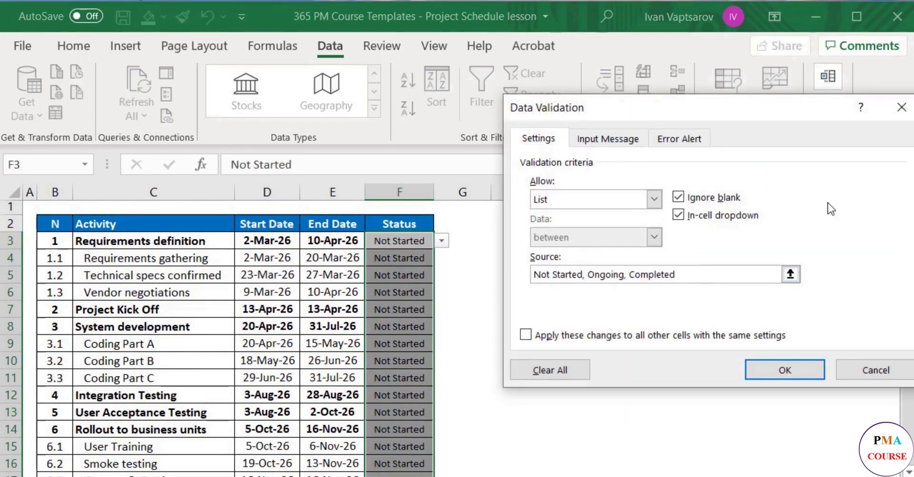
text(, At Risk, Delayed)
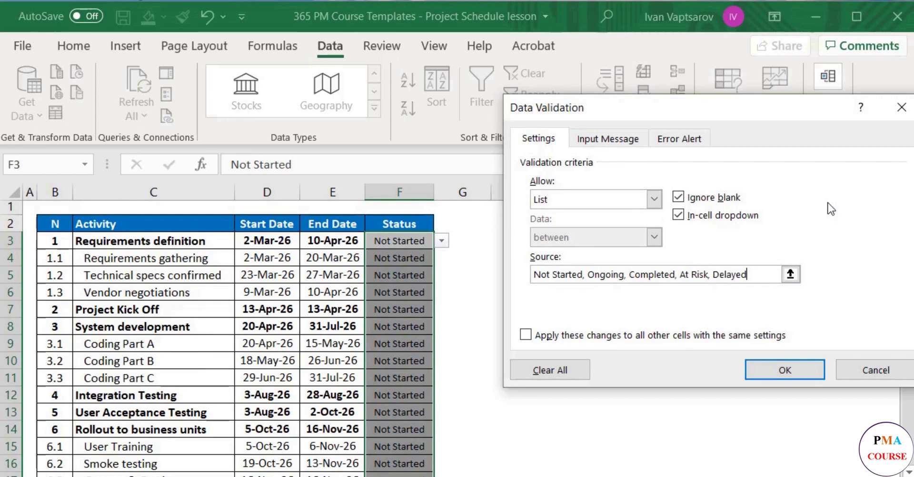
click(783, 370)
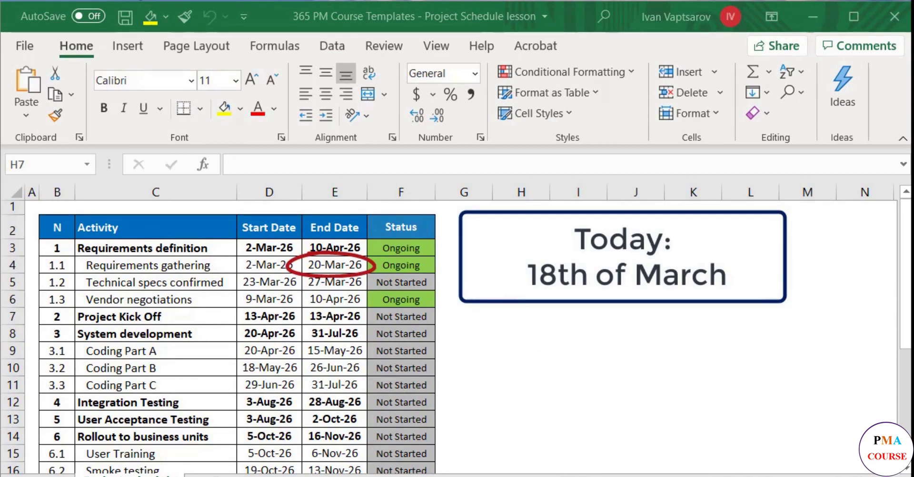
Change the Requirements gathering status in F4 first to At Risk and finally to Delayed
click(431, 264)
click(443, 265)
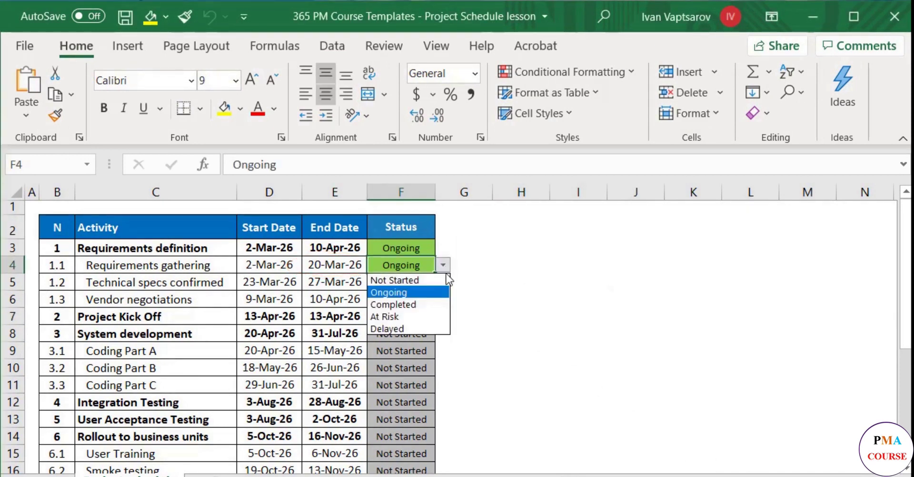
click(435, 317)
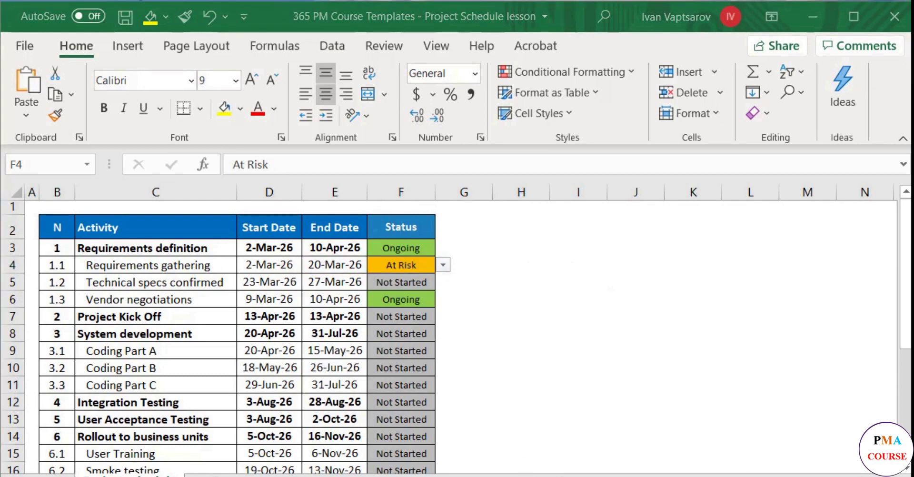
click(446, 263)
click(424, 327)
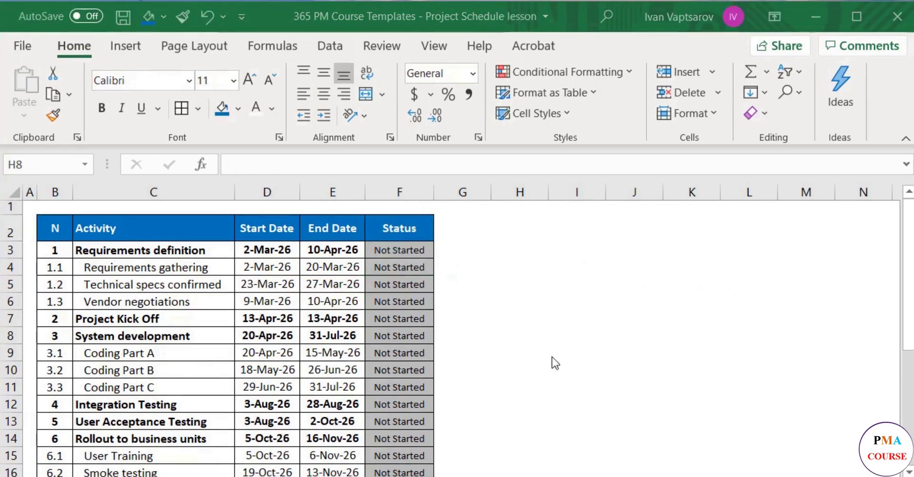
scroll(552, 356, down, 2)
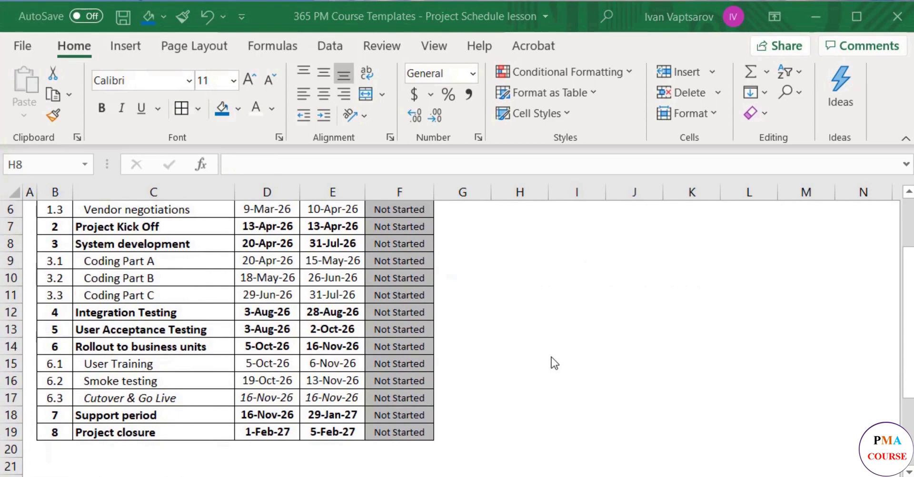
scroll(551, 357, up, 2)
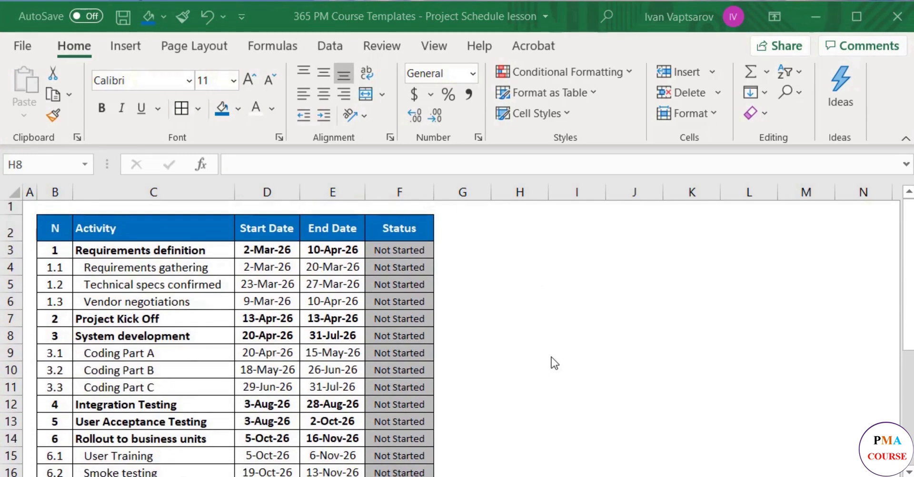